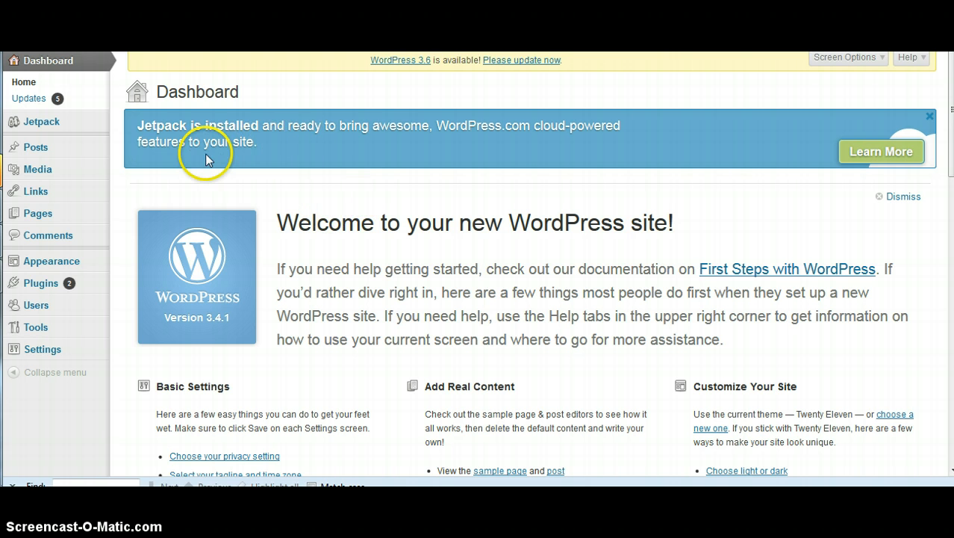
- Open the media library, go to the page for uploading new media, and check the maximum upload file size
mouse_move(57, 148)
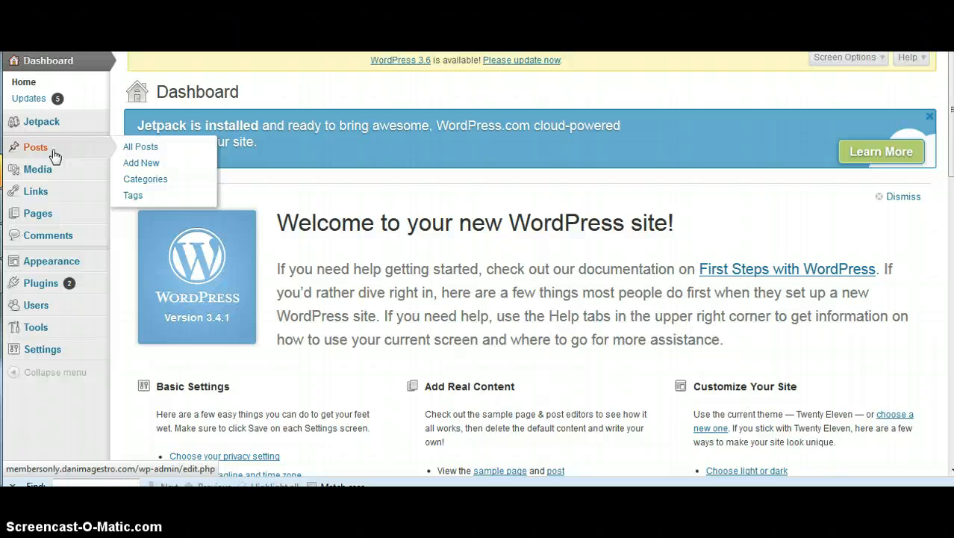
left_click(38, 150)
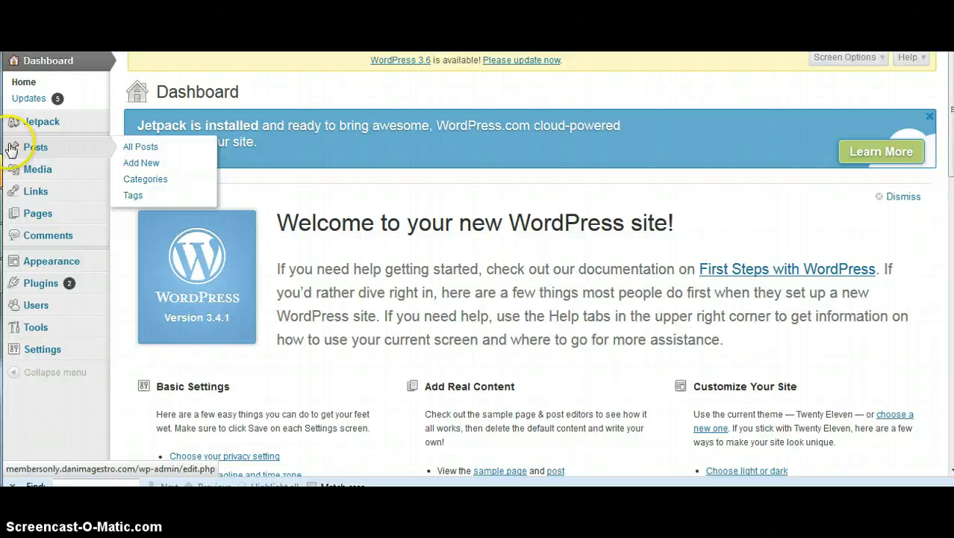
left_click(39, 167)
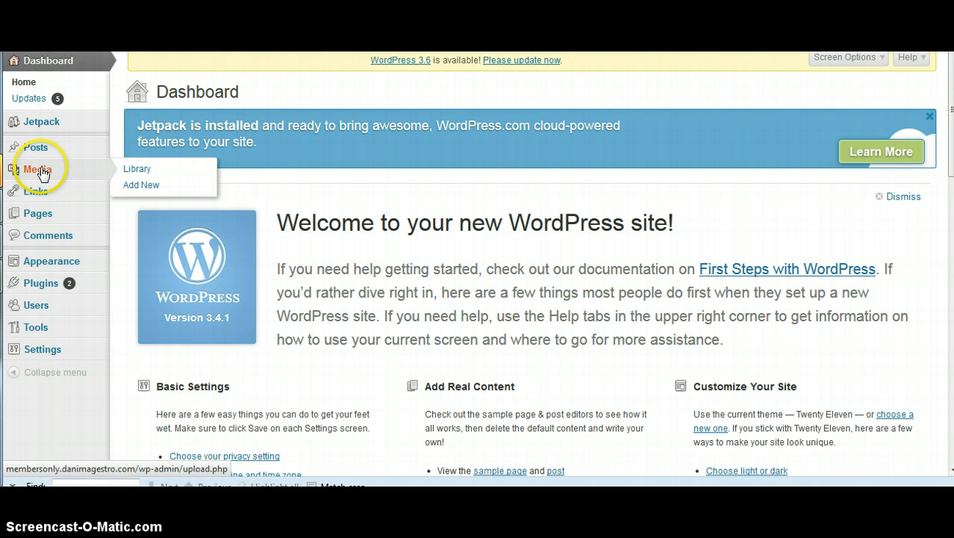
left_click(82, 174)
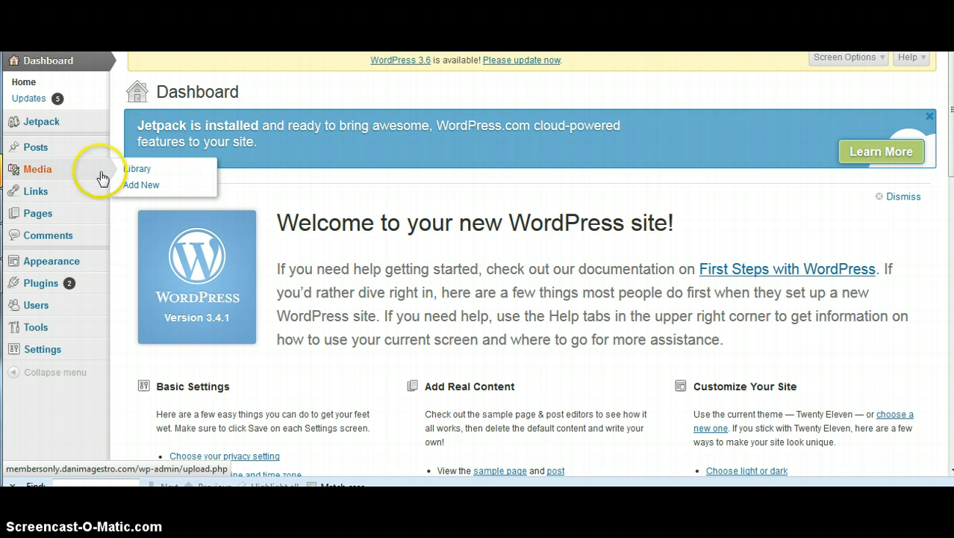
left_click(142, 176)
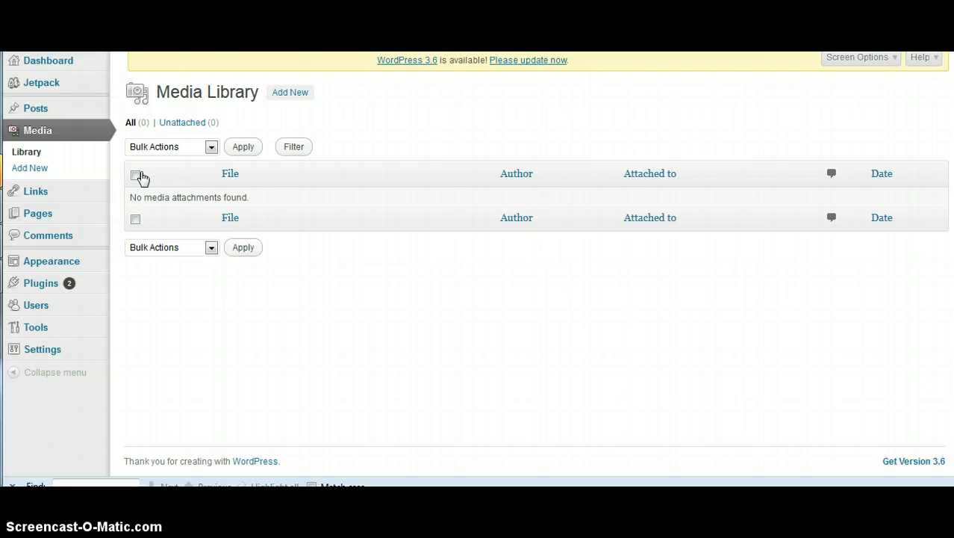
left_click(245, 150)
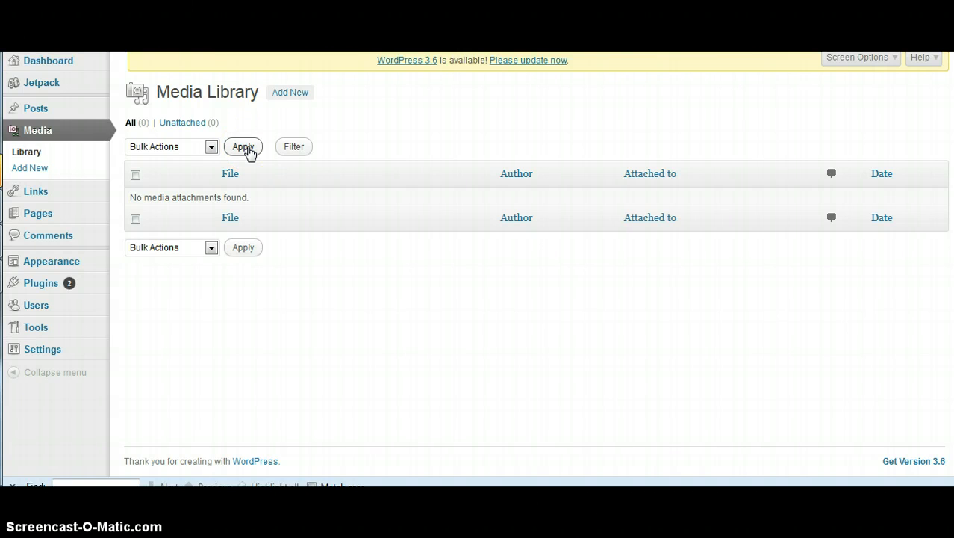
left_click(279, 96)
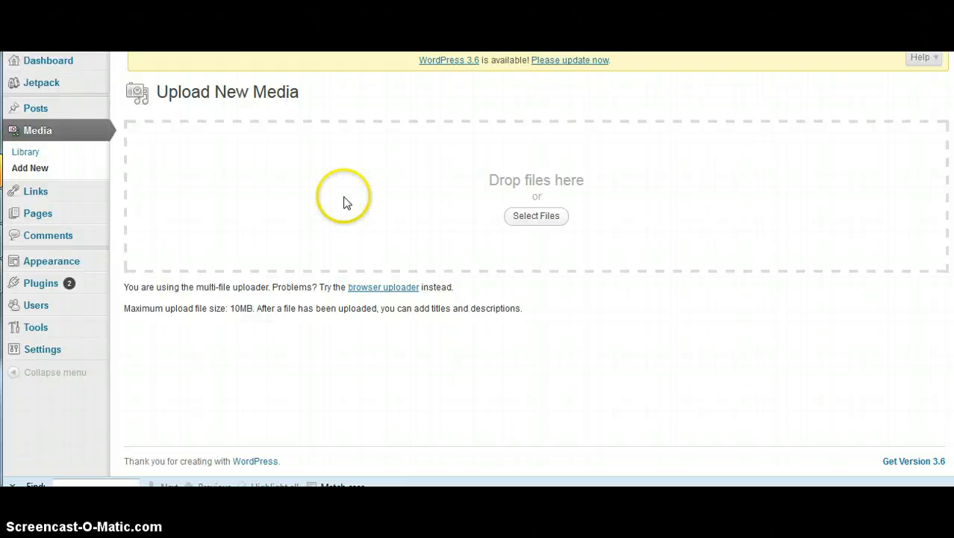
left_click_drag(126, 309, 256, 309)
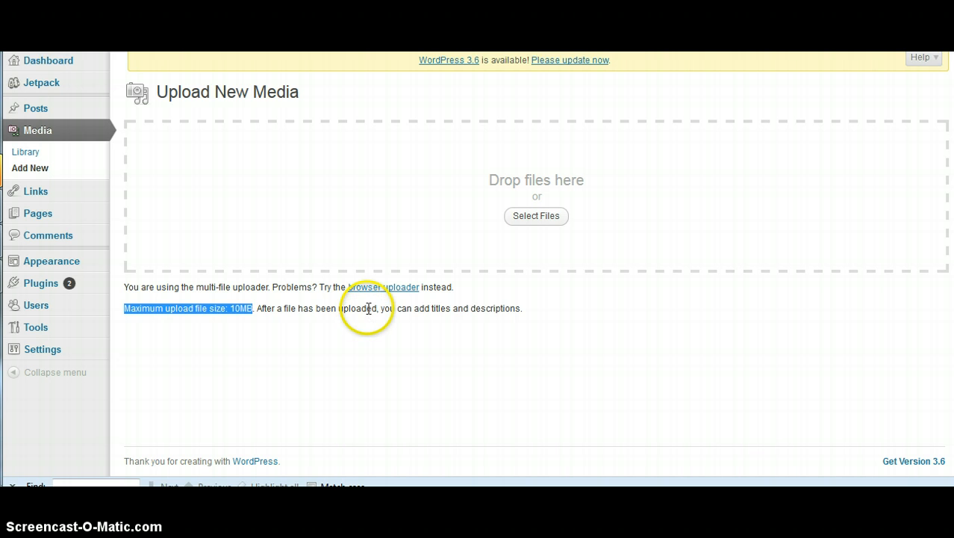
- Look over the site's list of links and its list of pages
left_click(56, 193)
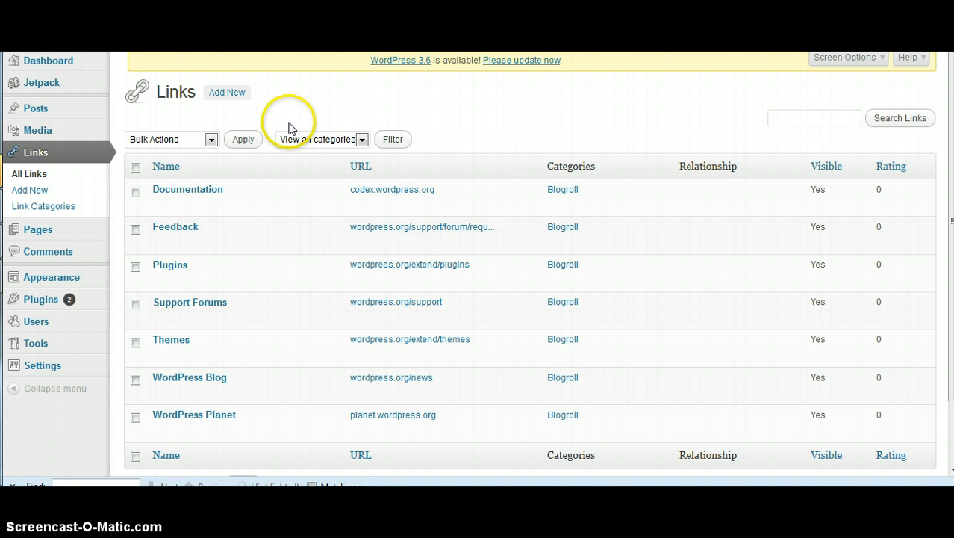
mouse_move(69, 232)
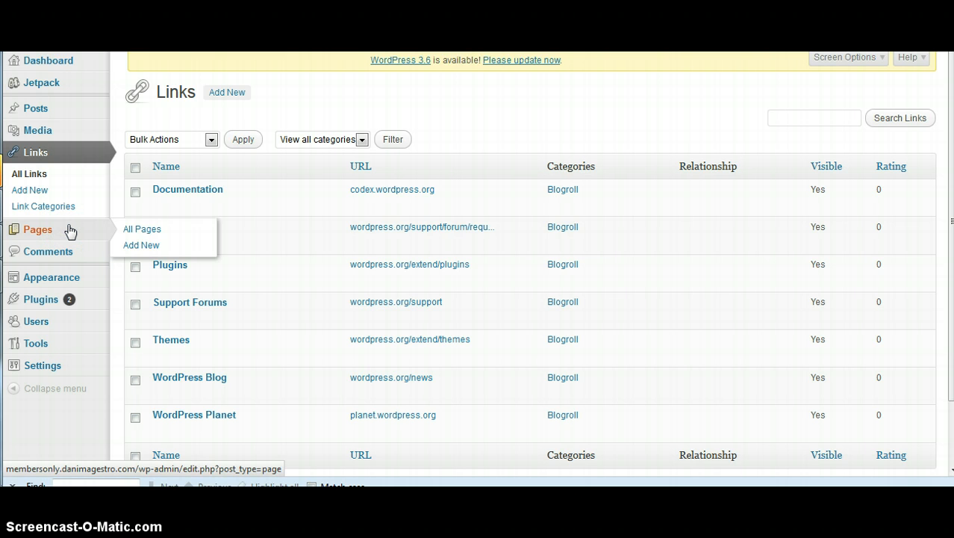
left_click(69, 232)
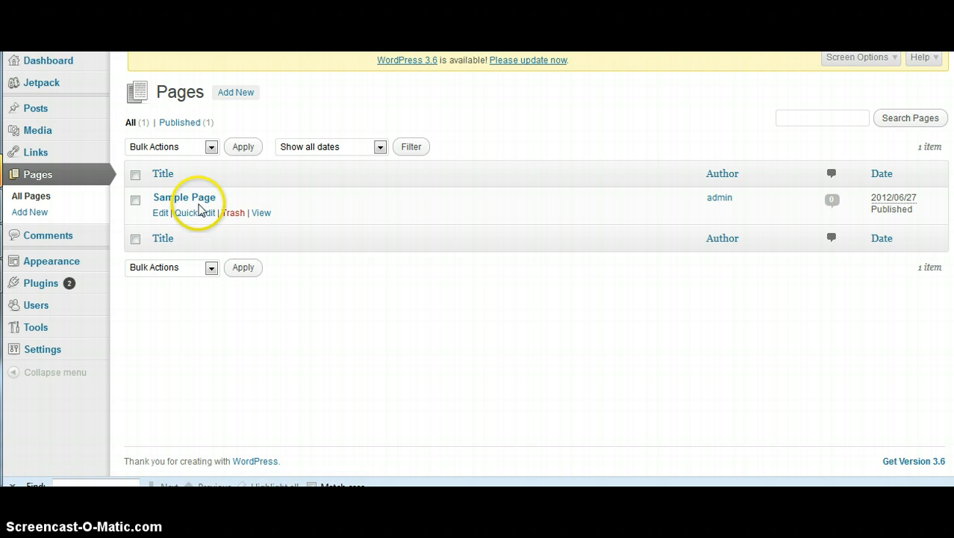
left_click(195, 331)
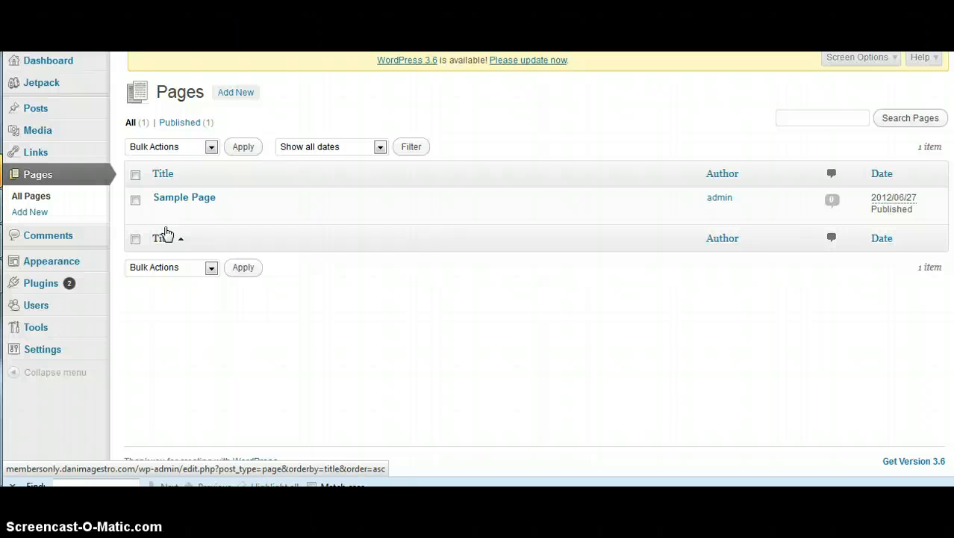
- View the site's comments list and examine the current and available themes under theme management
left_click(68, 236)
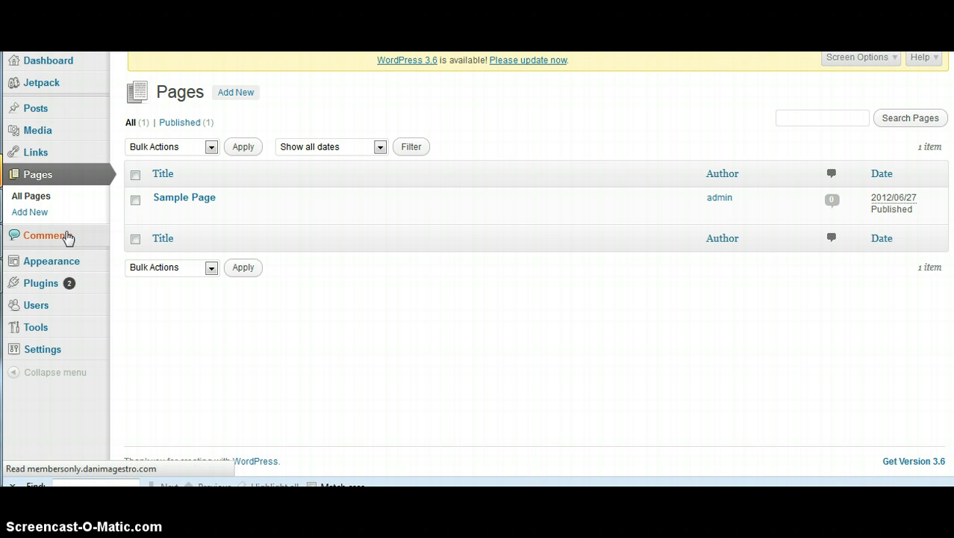
left_click(319, 223)
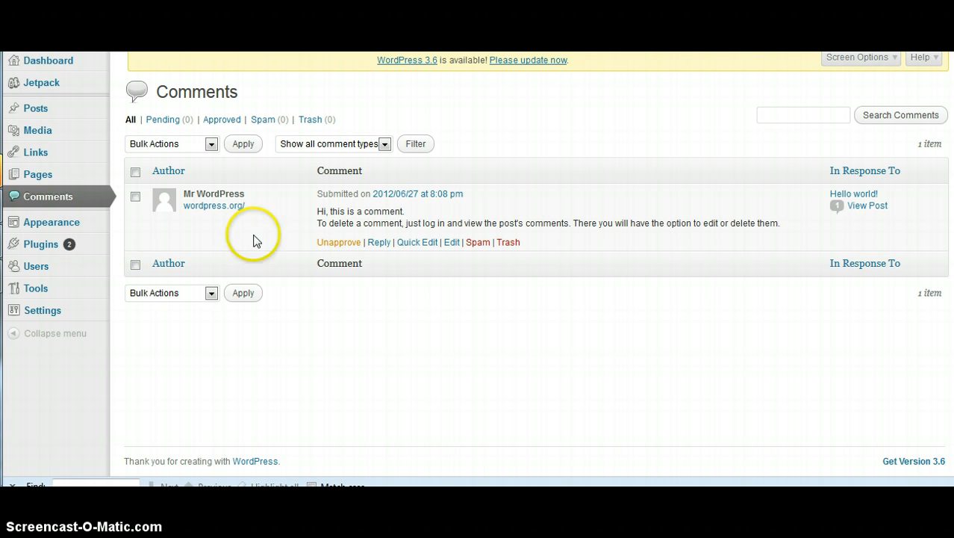
mouse_move(75, 224)
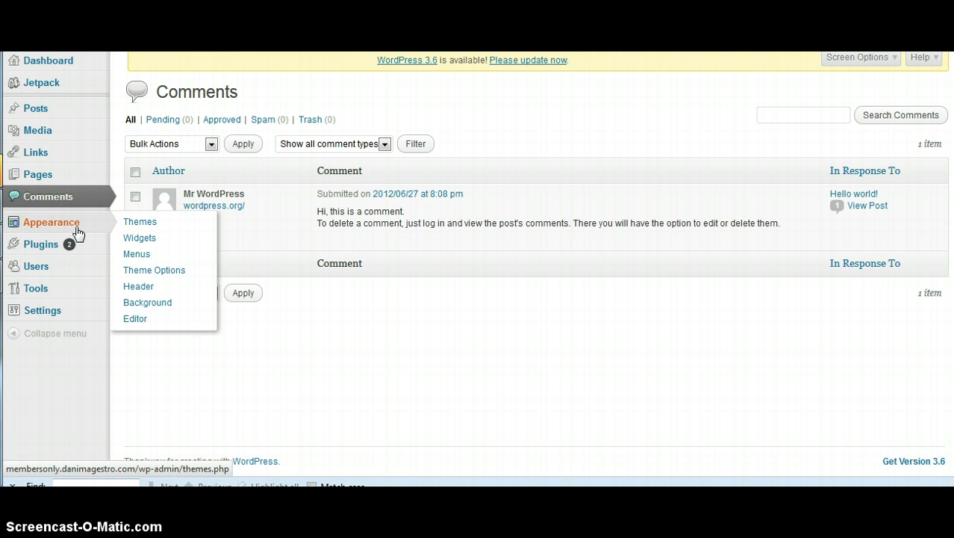
left_click(78, 233)
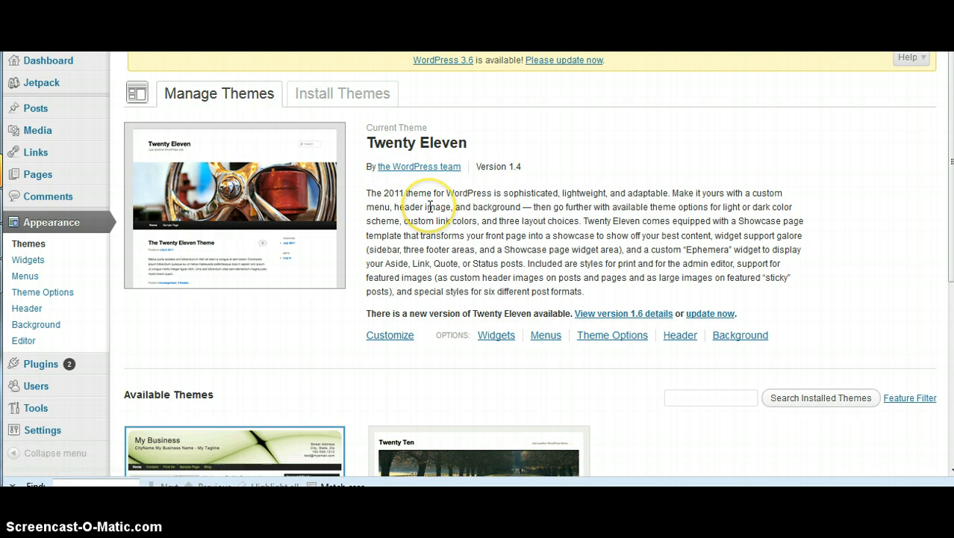
scroll(428, 207, "down", 5)
scroll(432, 210, "up", 5)
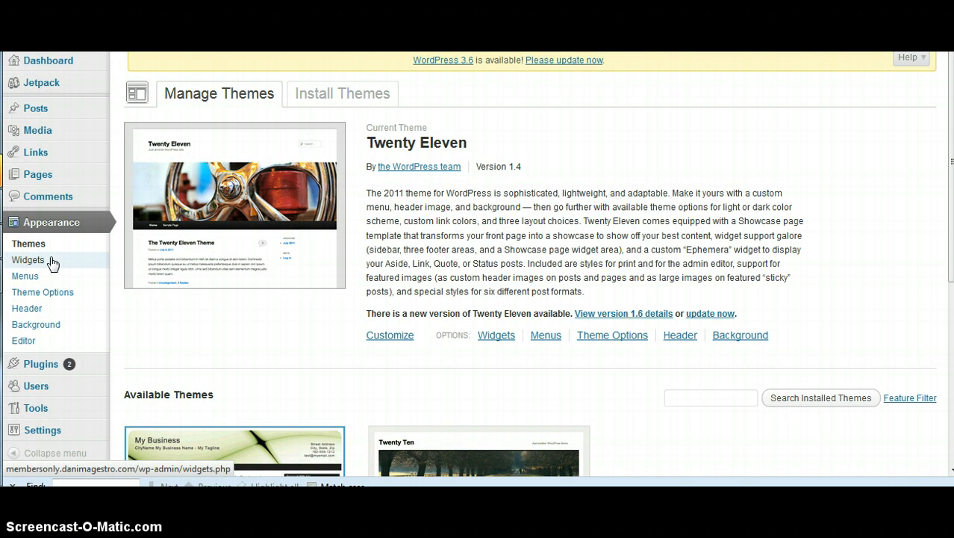
left_click(49, 249)
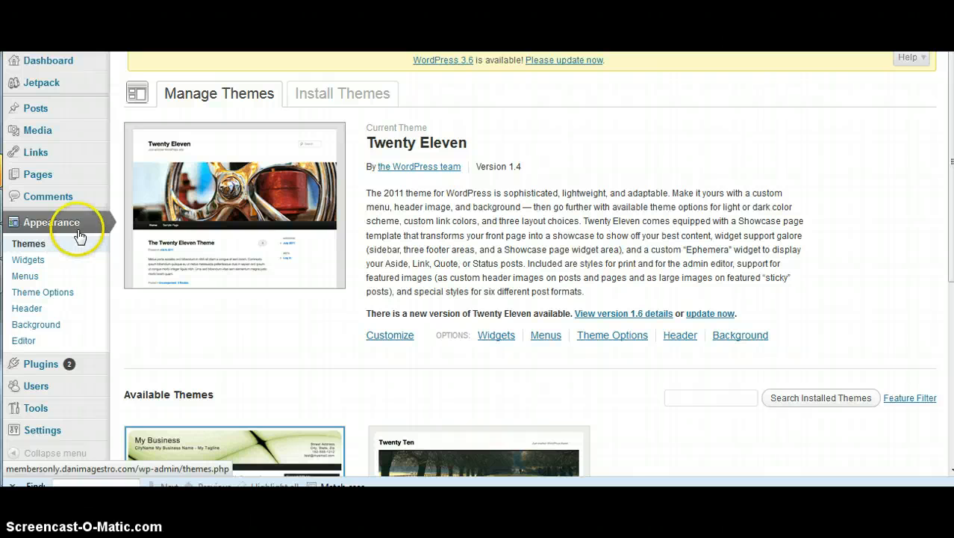
- Examine the theme's available widgets and sidebar areas, and the custom menu creation page
left_click(30, 263)
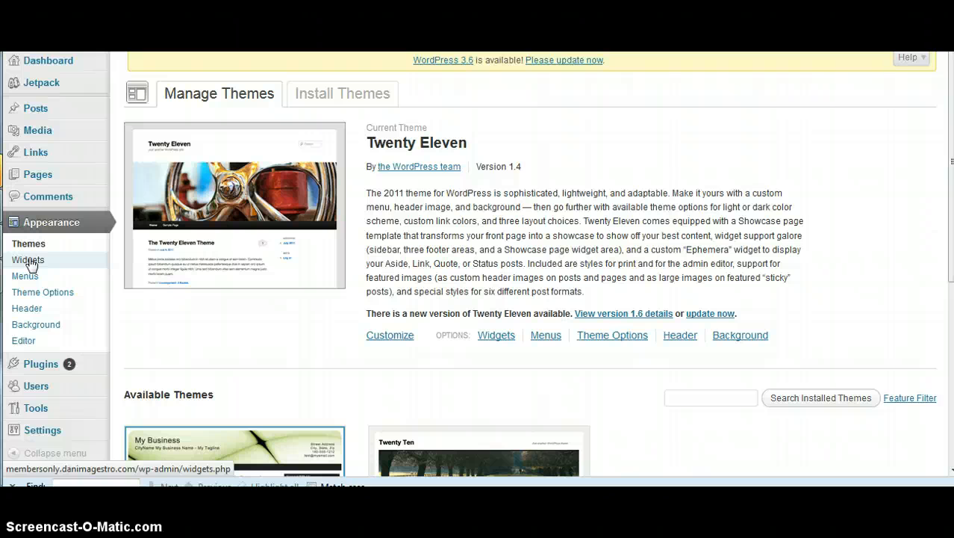
left_click(30, 263)
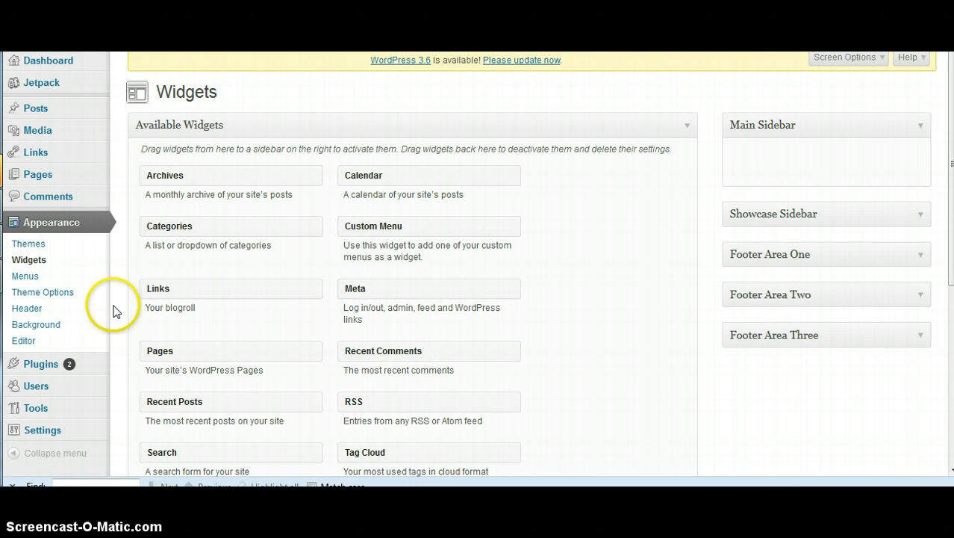
left_click(29, 278)
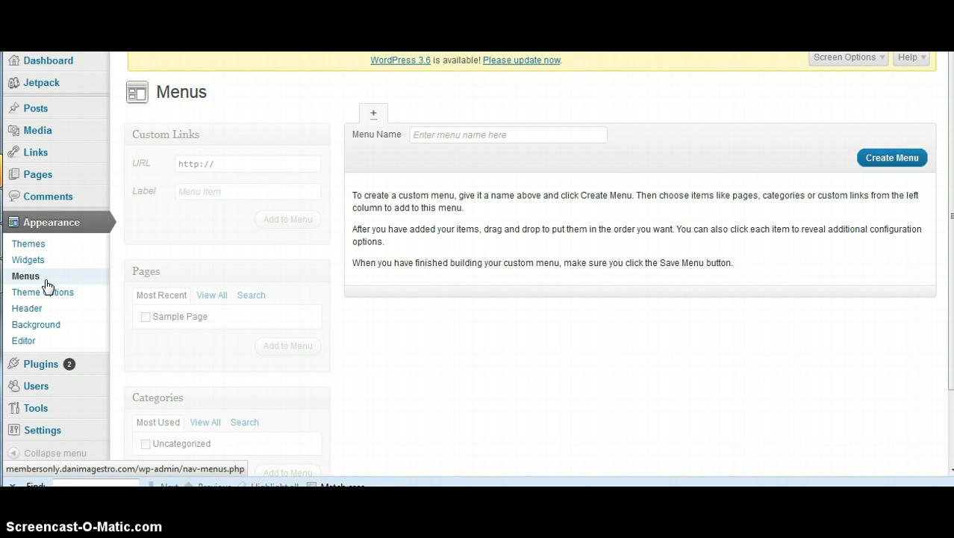
left_click(425, 334)
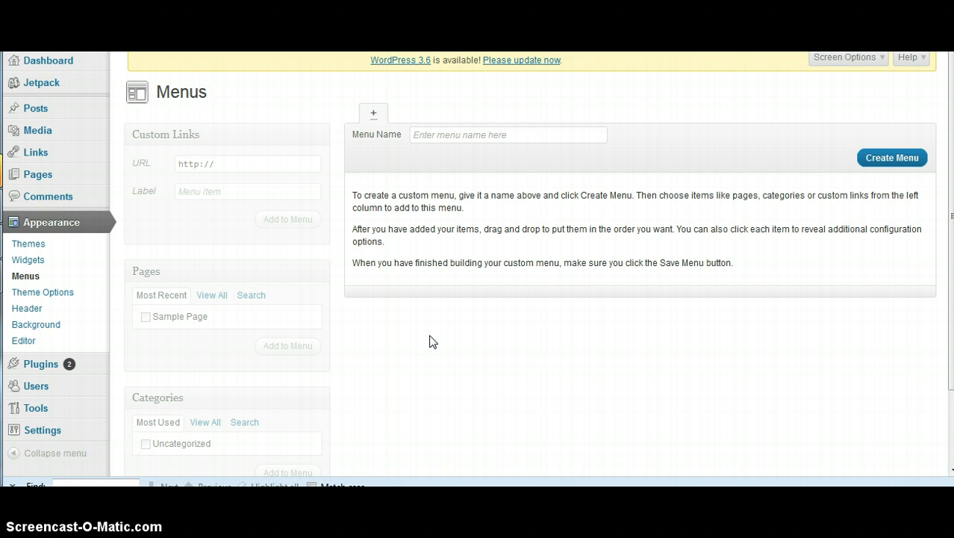
left_click(423, 333)
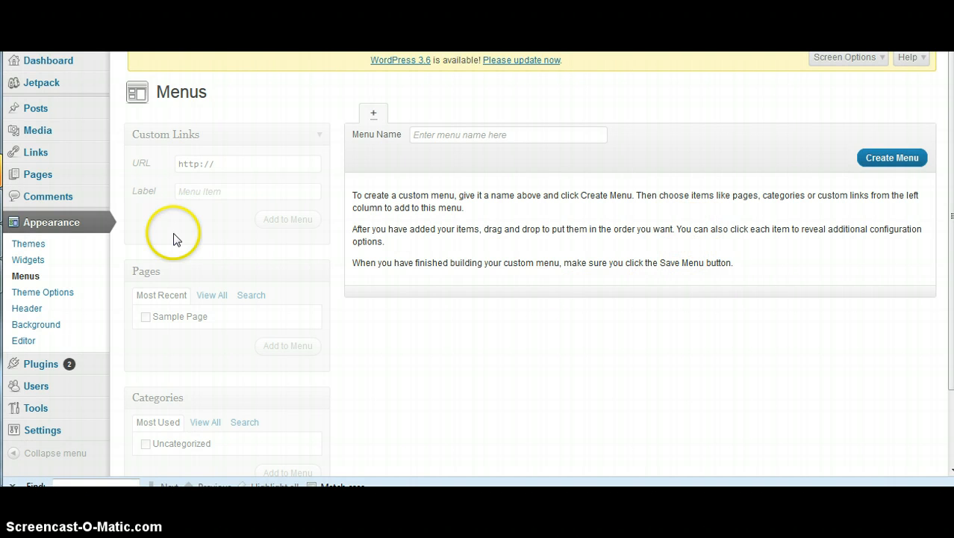
- View the Twenty Eleven theme options and the custom header and background settings
left_click(80, 291)
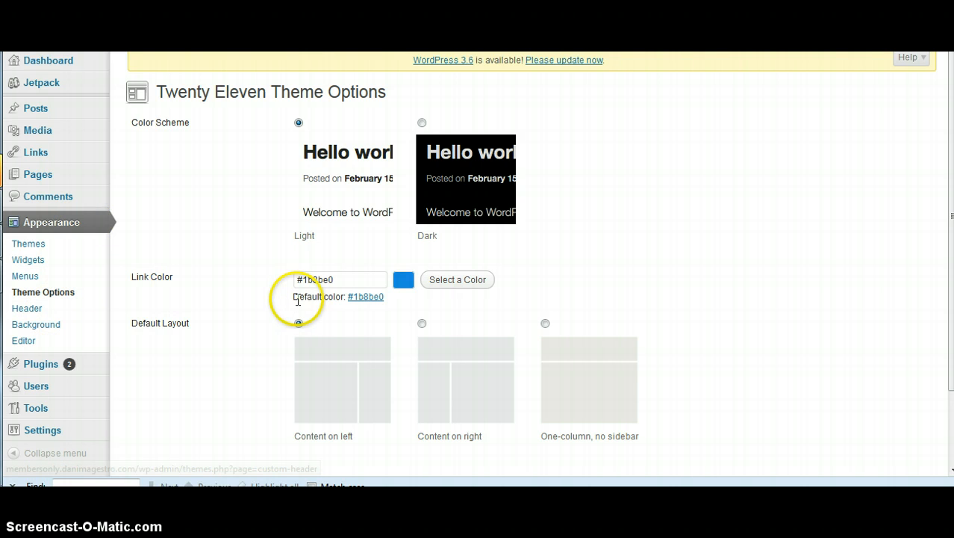
left_click(58, 313)
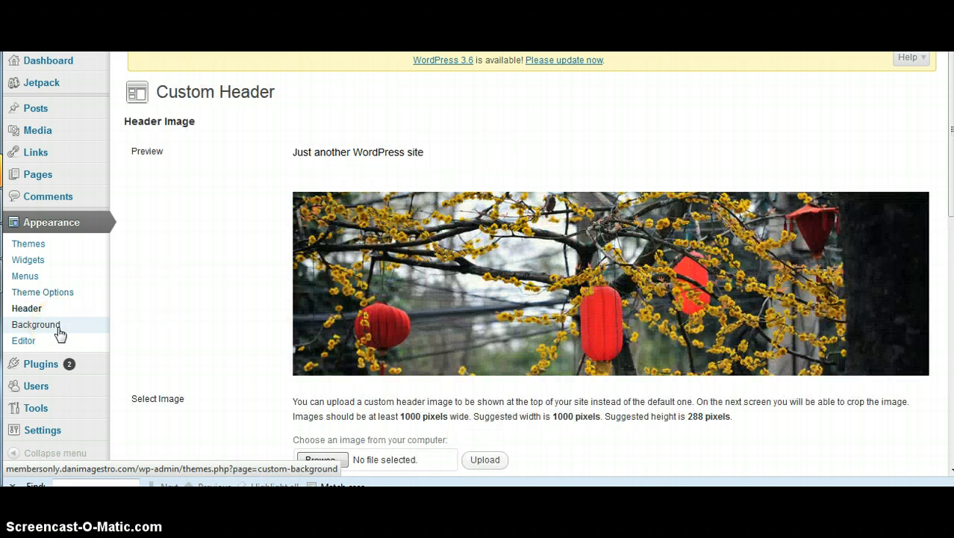
left_click(58, 328)
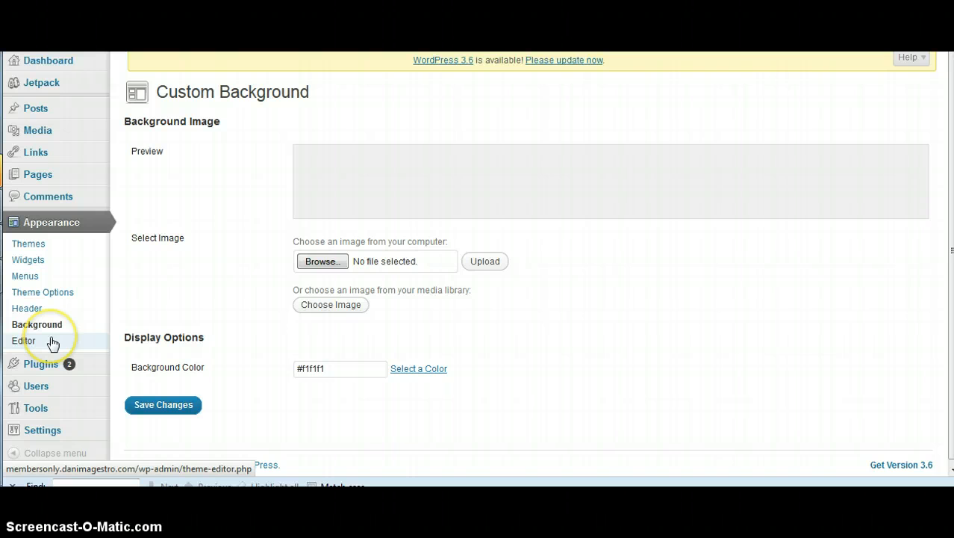
- Open the theme editor and look through Twenty Eleven's stylesheet and its list of template files
left_click(52, 343)
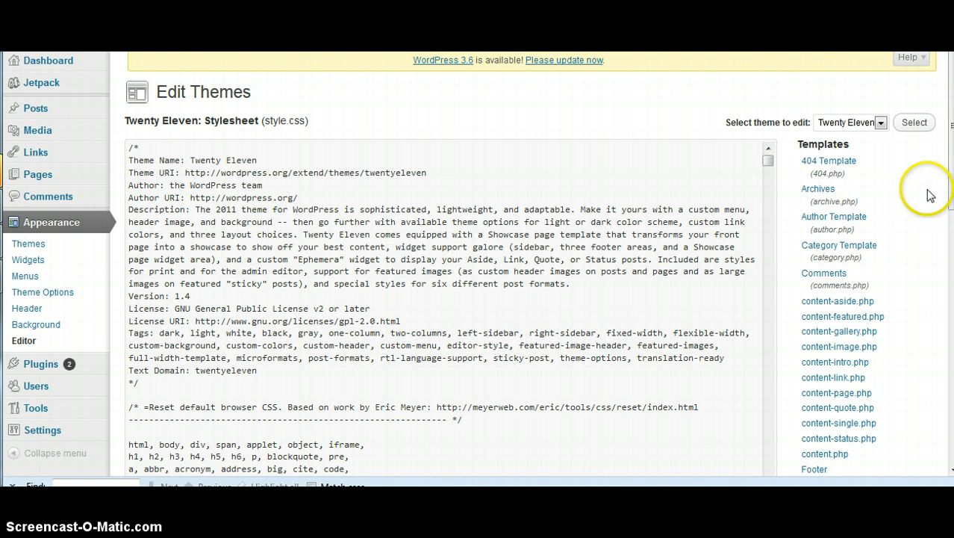
left_click(950, 122)
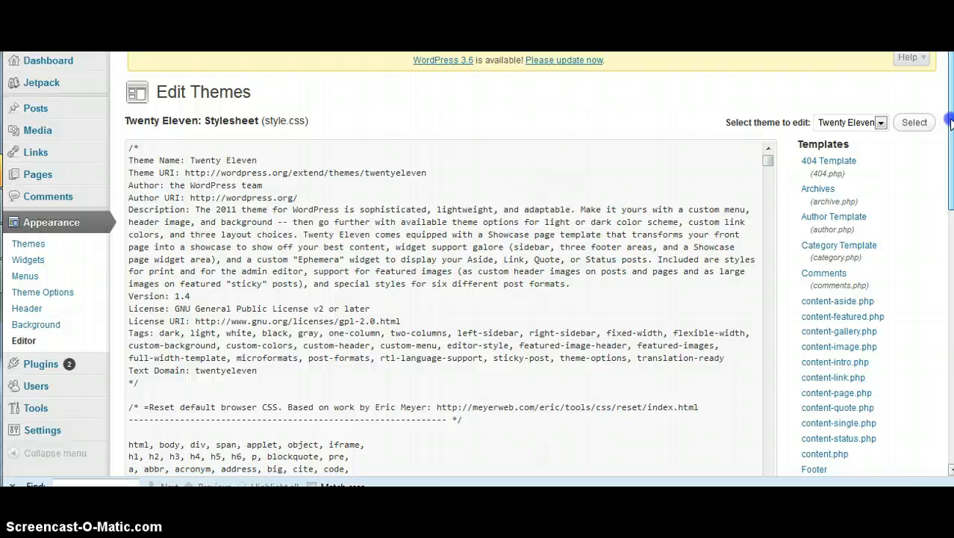
left_click_drag(951, 122, 937, 329)
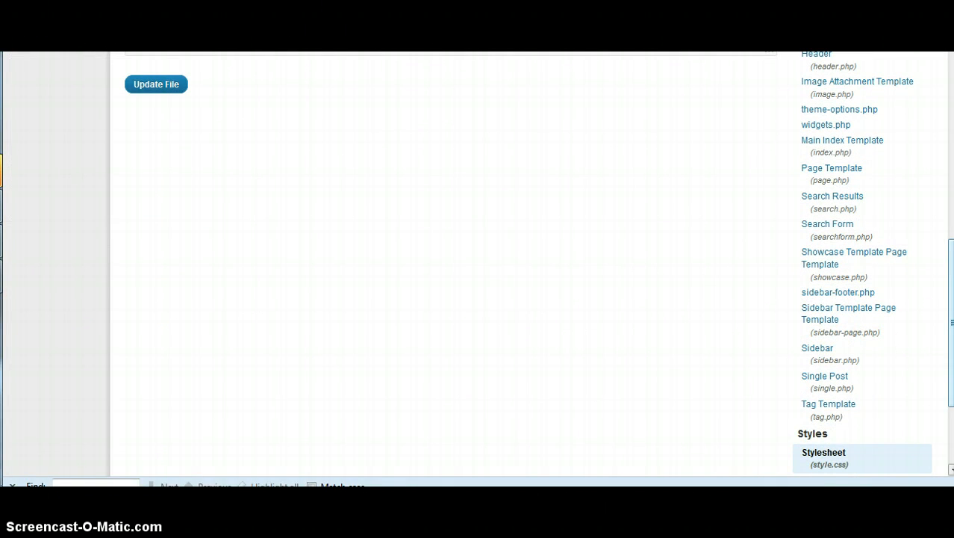
left_click_drag(950, 262, 950, 124)
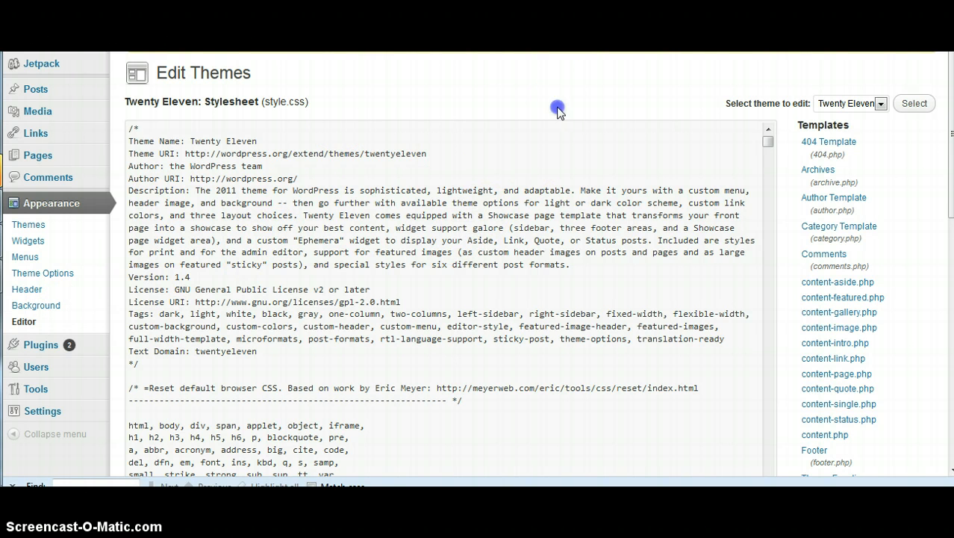
- Open the installed plugins list and look through the plugins and their descriptions
scroll(441, 130, "down", 2)
mouse_move(86, 261)
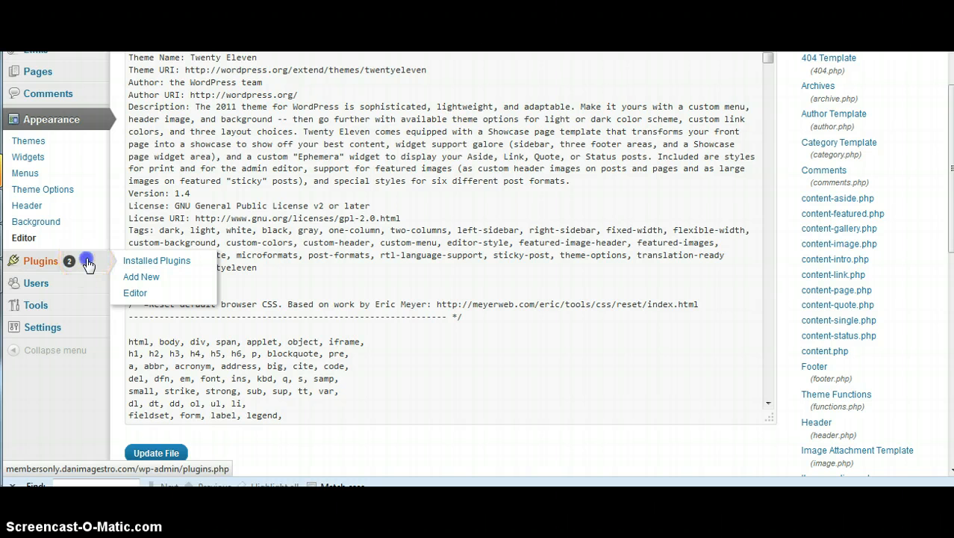
left_click(86, 261)
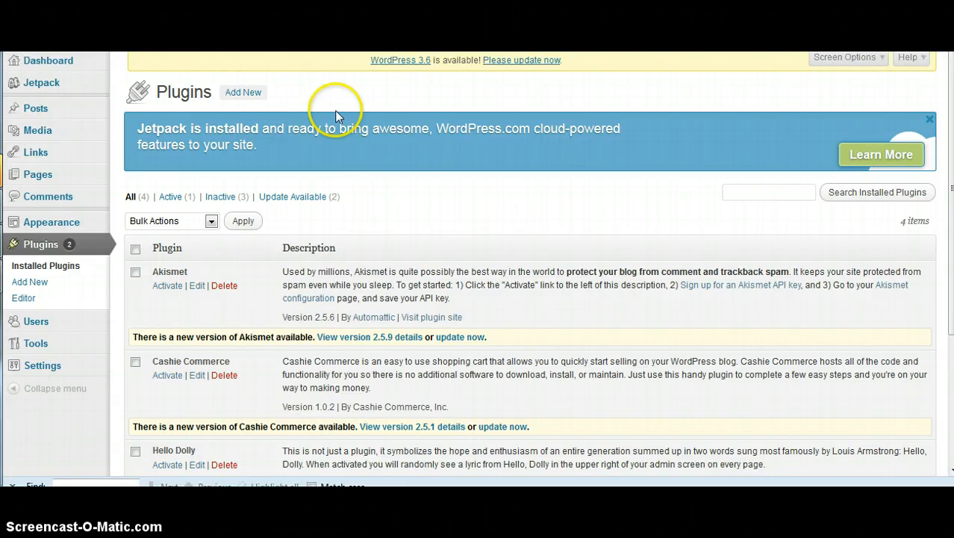
scroll(411, 182, "down", 2)
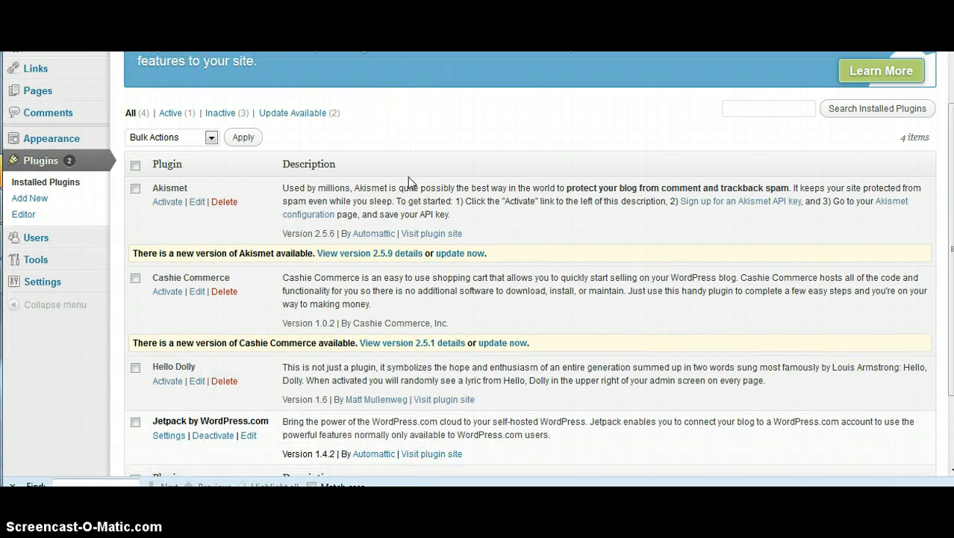
- View the Akismet code in the plugin editor and open the page for installing new plugins
left_click(57, 222)
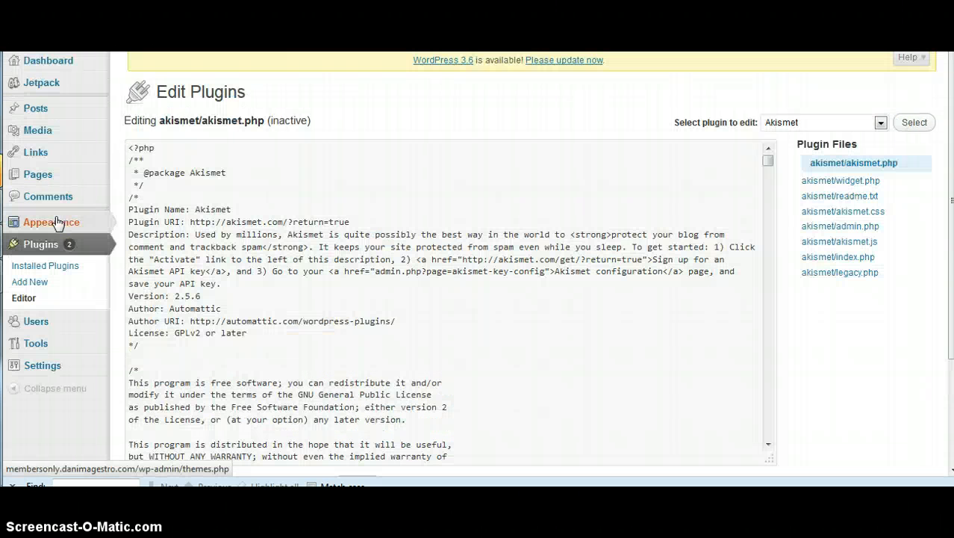
left_click(59, 283)
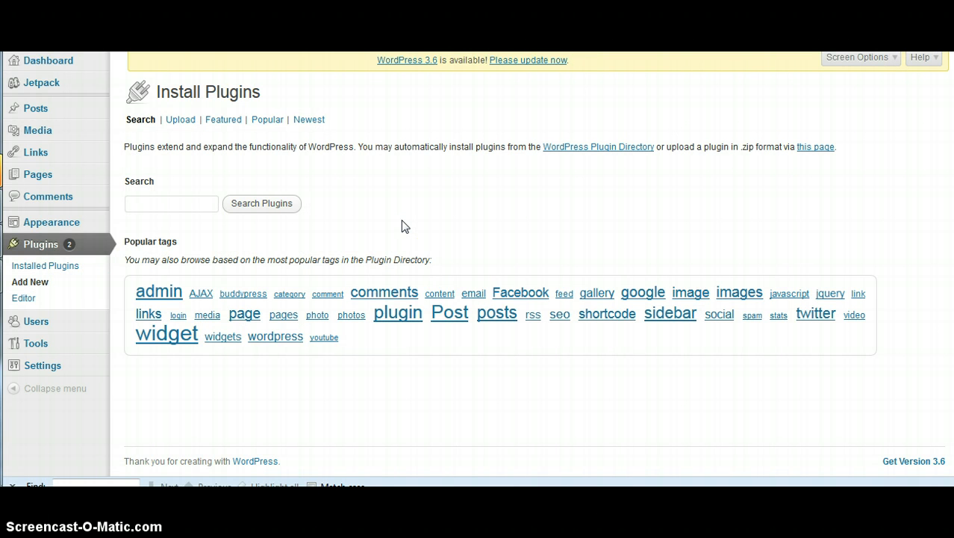
- Open the list of all site users and view the admin account's entry
mouse_move(49, 330)
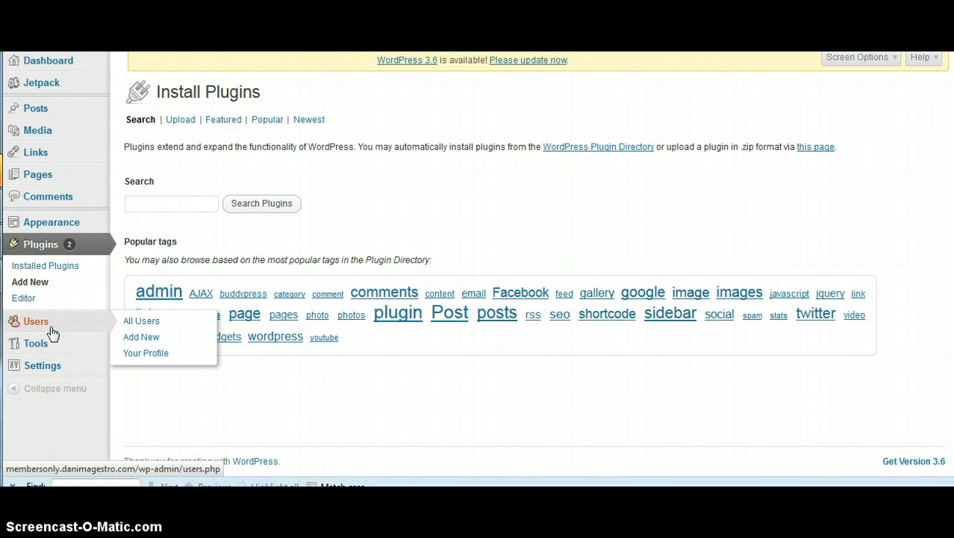
left_click(134, 327)
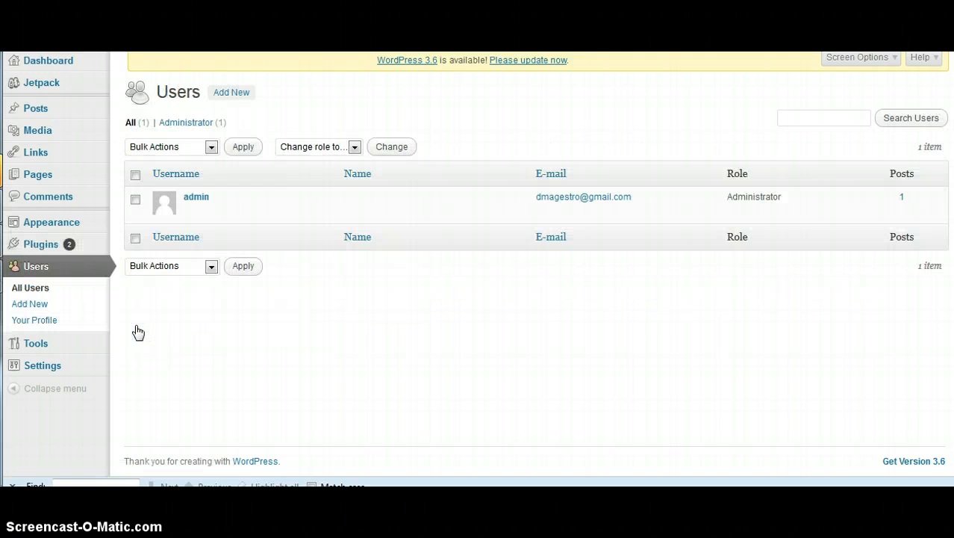
mouse_move(181, 221)
left_click(202, 200)
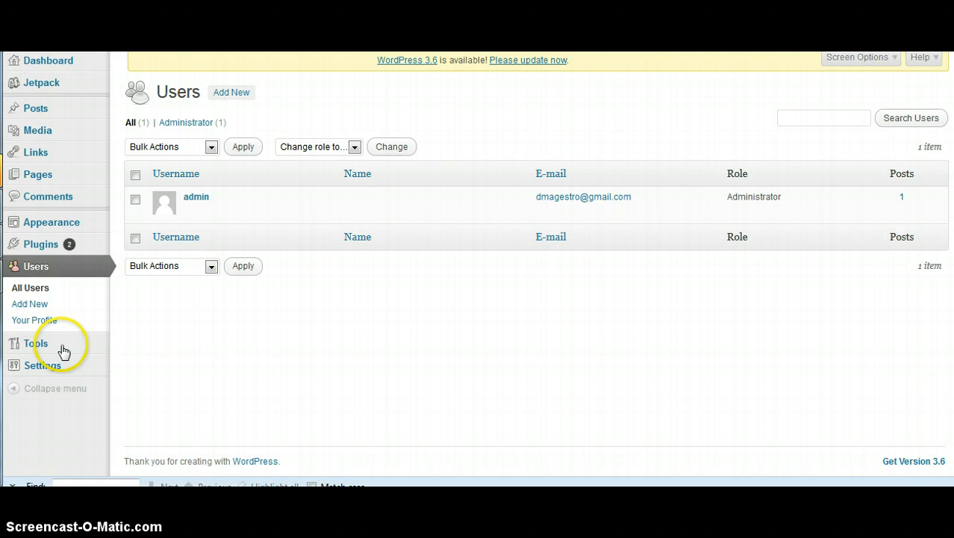
- Open the Available Tools page to view Press This and the Categories and Tags Converter
mouse_move(63, 351)
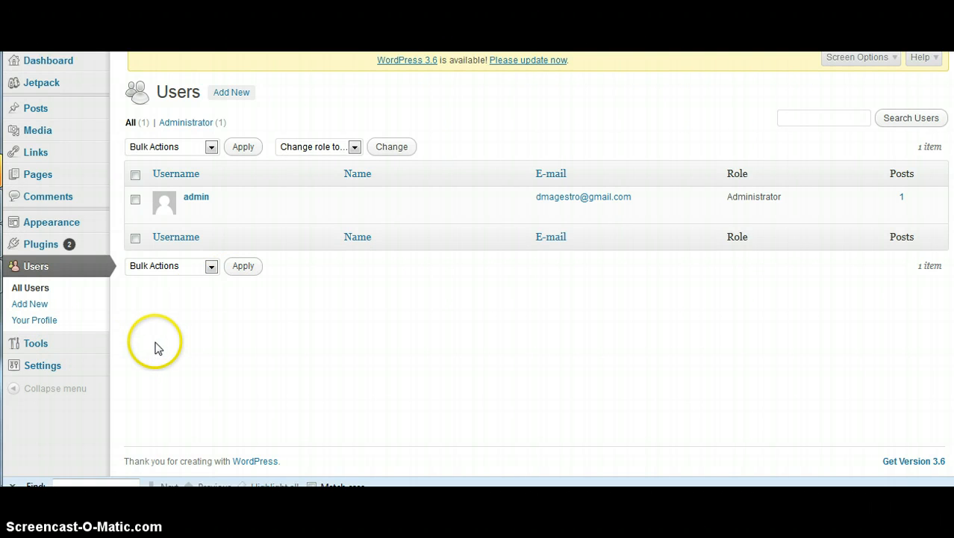
left_click(81, 354)
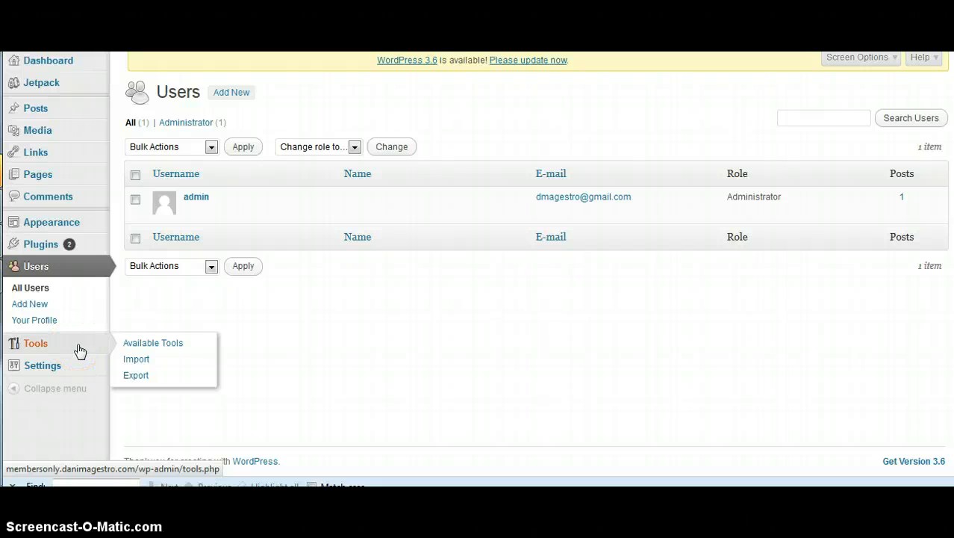
left_click(137, 345)
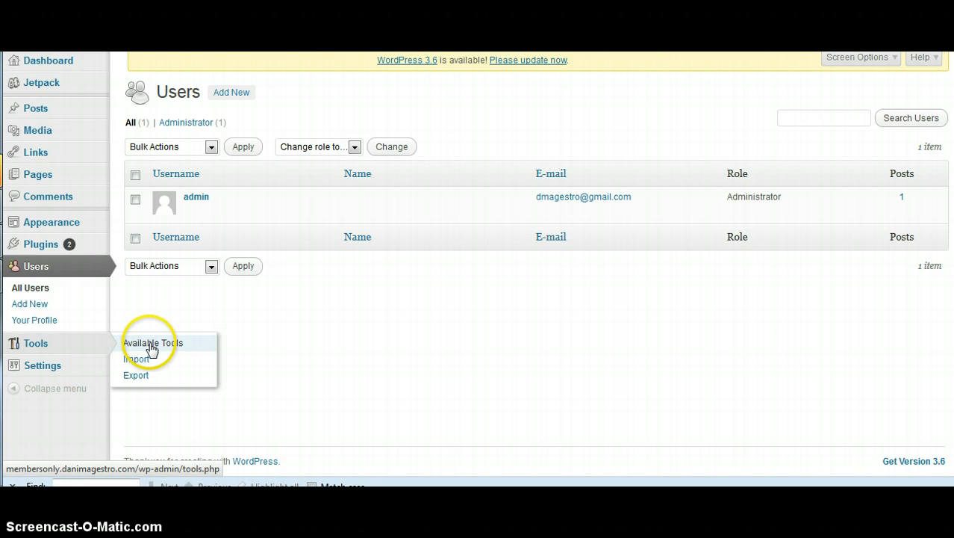
left_click(151, 346)
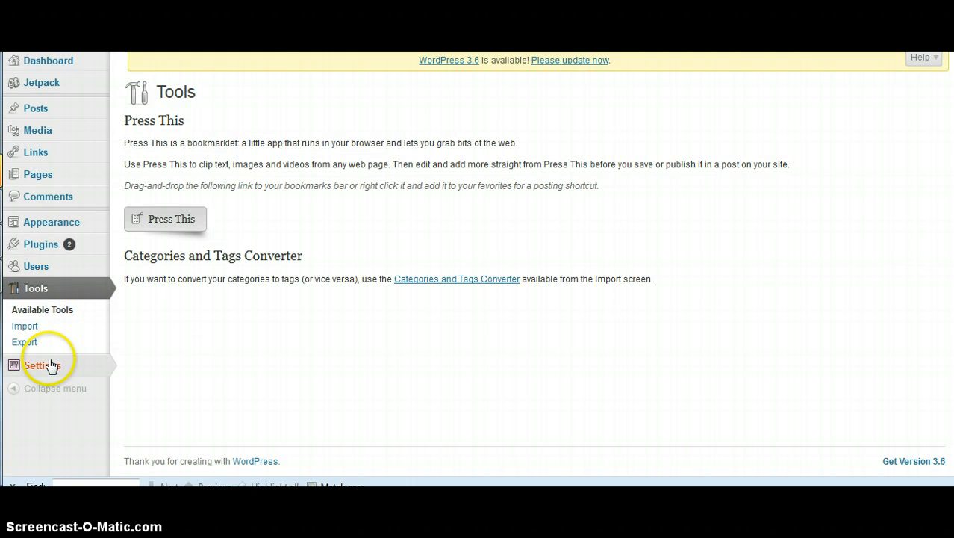
- Open the General Settings and look through the site title, tagline, address, membership and date options
mouse_move(49, 366)
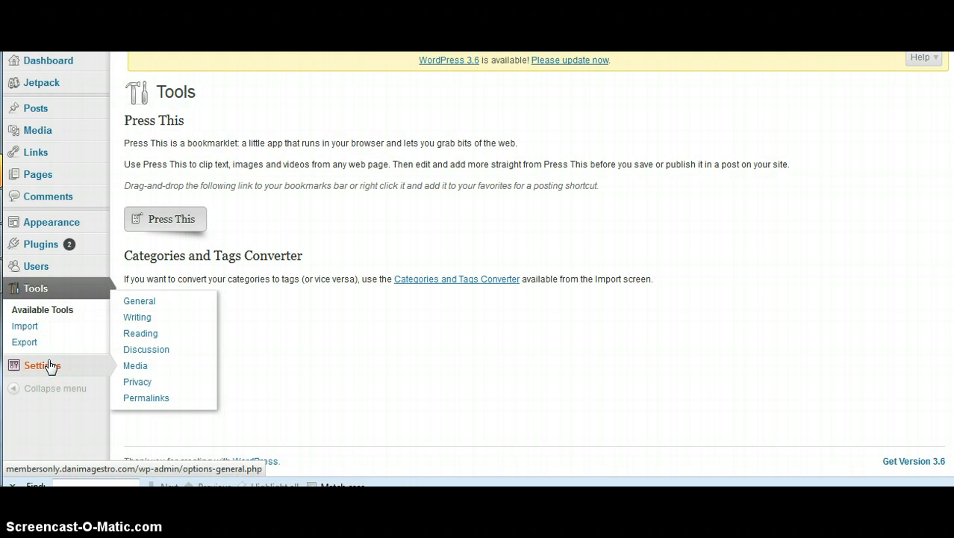
left_click(49, 366)
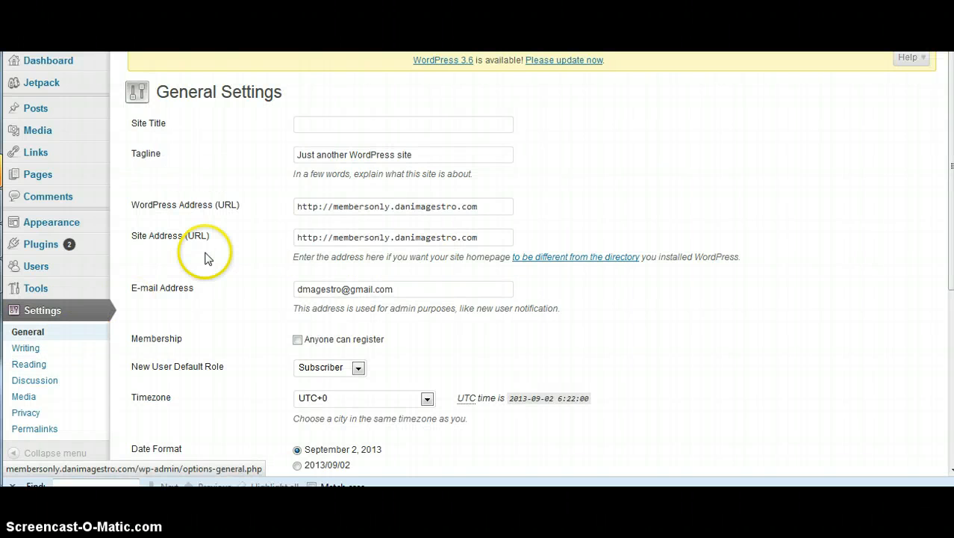
scroll(219, 189, "down", 4)
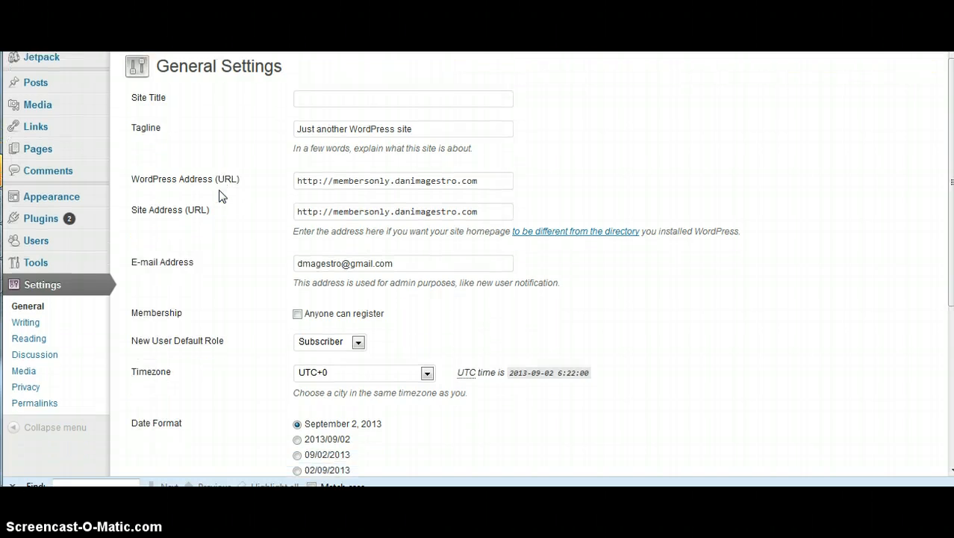
scroll(219, 190, "up", 3)
scroll(219, 196, "up", 2)
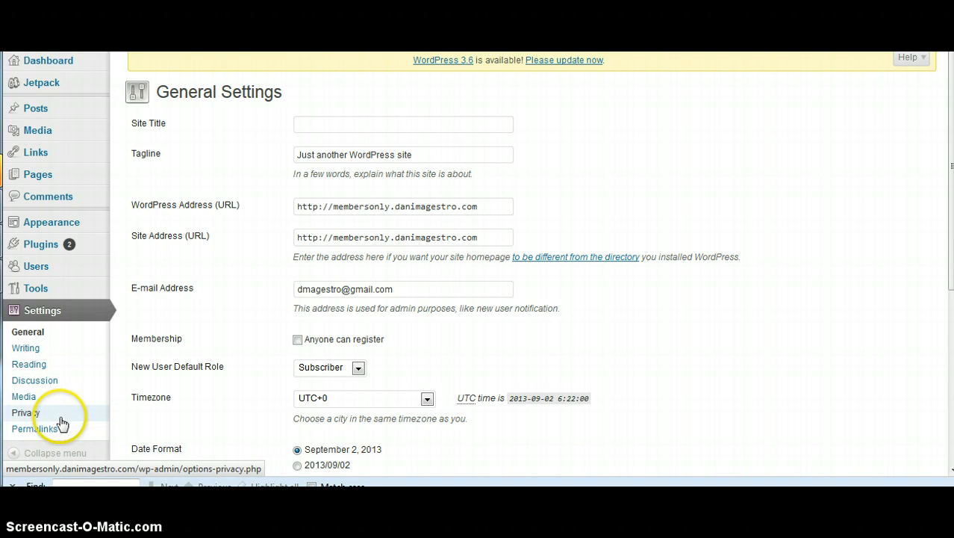
left_click(80, 324)
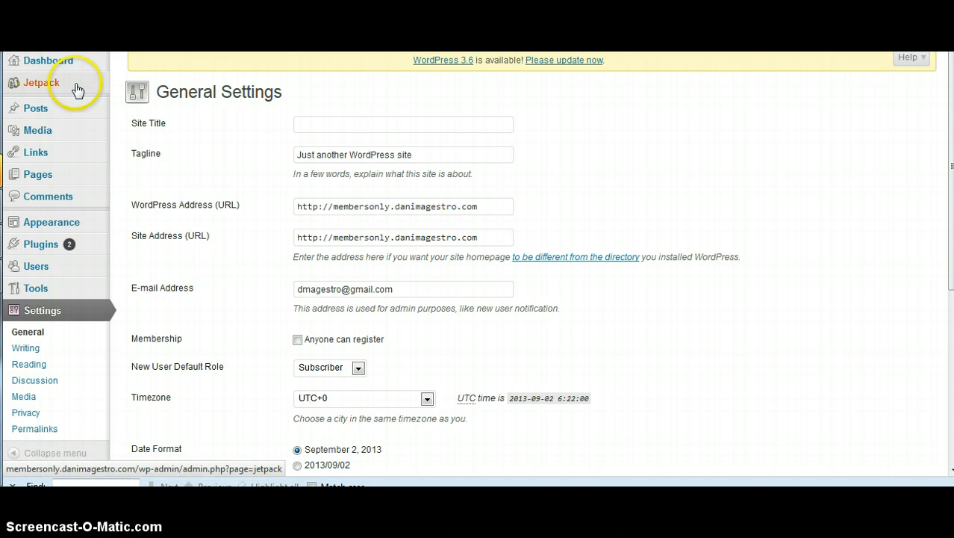
- Return to the Dashboard home page and look through its welcome section, Right Now summary and QuickPress form
mouse_move(74, 66)
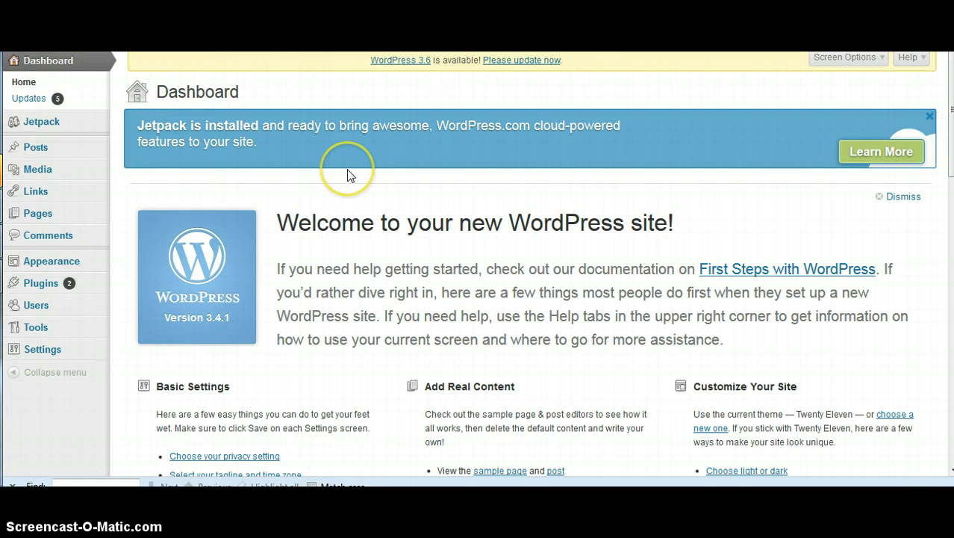
scroll(347, 176, "down", 1)
scroll(348, 175, "down", 2)
scroll(347, 175, "down", 2)
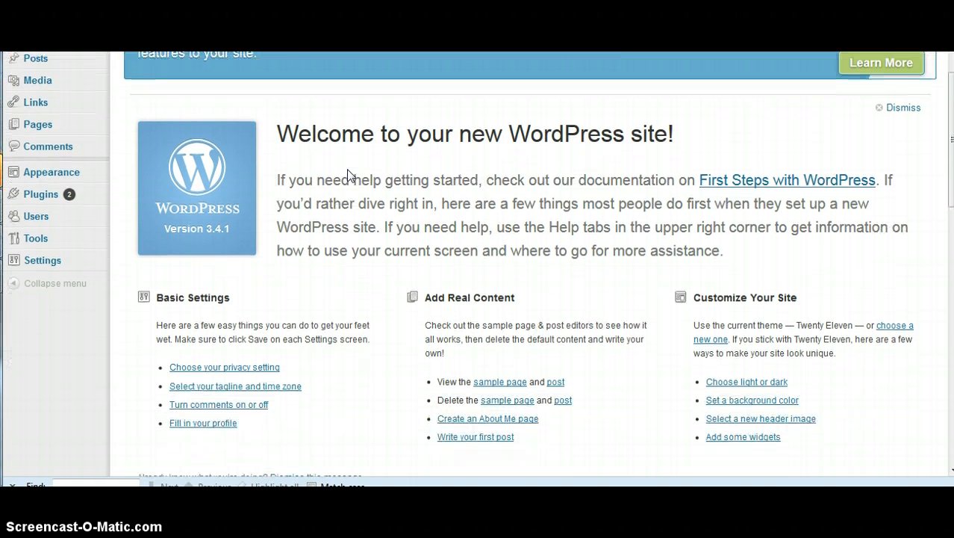
scroll(347, 176, "down", 6)
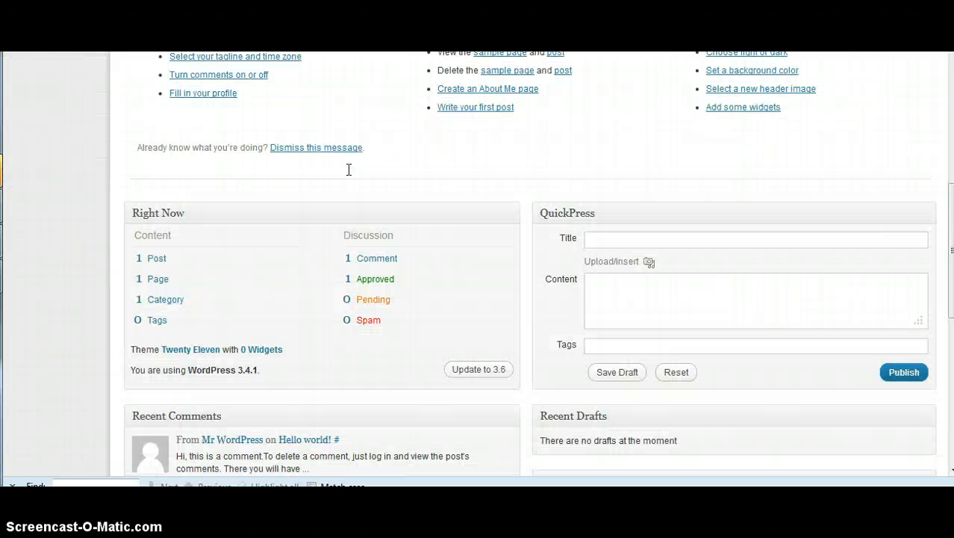
scroll(348, 175, "up", 8)
scroll(347, 176, "up", 2)
scroll(235, 342, "down", 4)
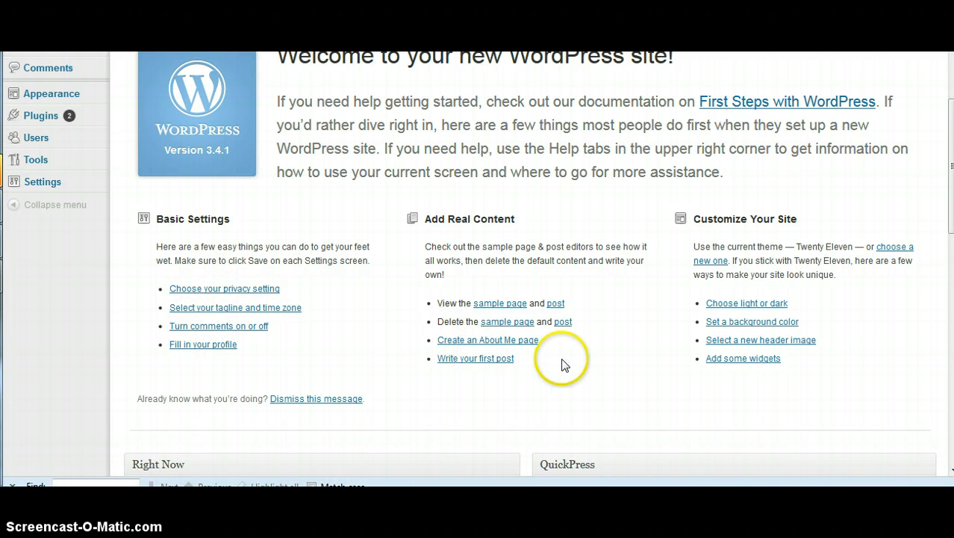
left_click(369, 103)
scroll(614, 176, "up", 4)
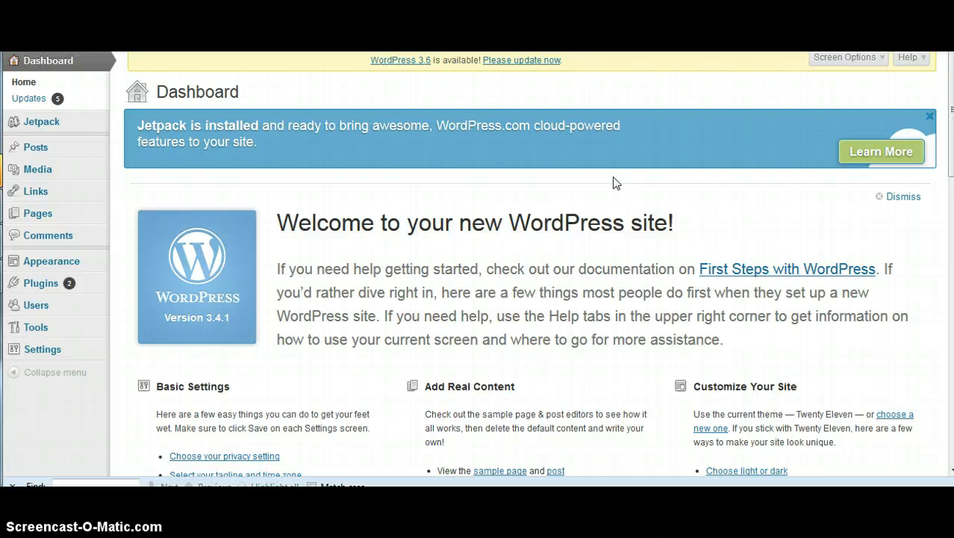
left_click(436, 159)
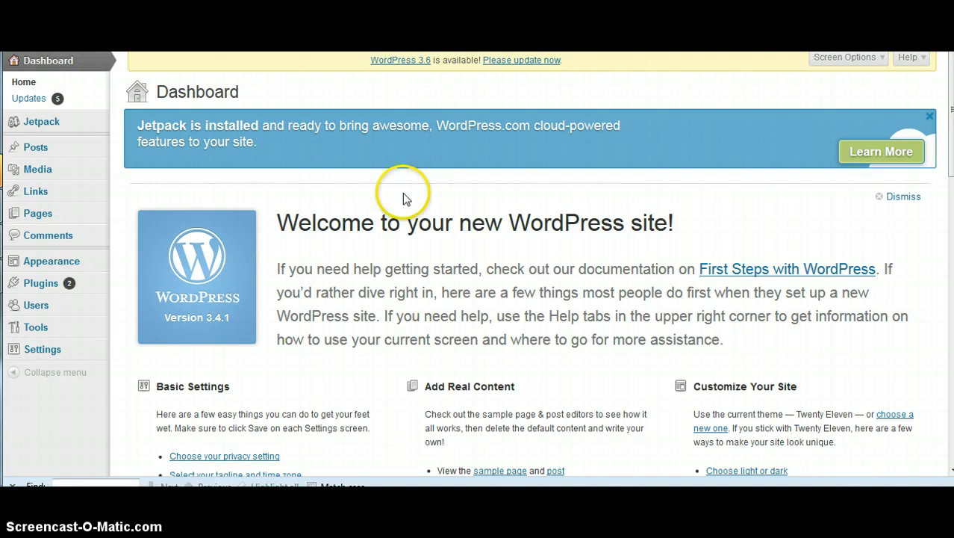